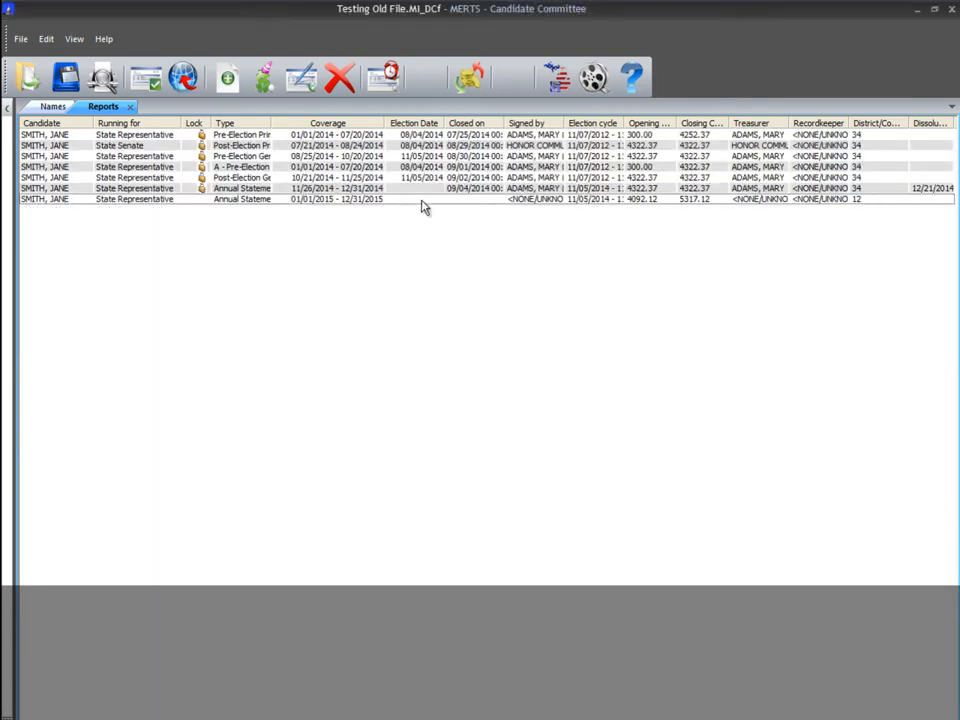
Start a Direct Expenditure (Debts Owed To) transaction under expected refunds and rebates for the 01/01/2015 - 12/31/2015 annual statement
{"action": "left_click", "coordinate": [423, 200]}
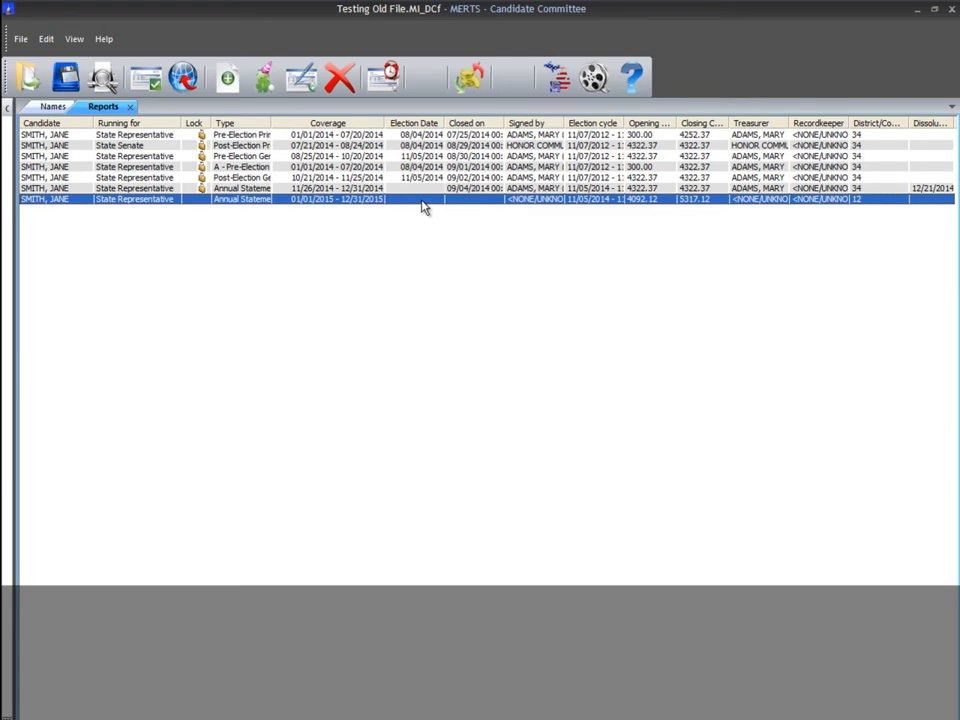
{"action": "left_click", "coordinate": [469, 77]}
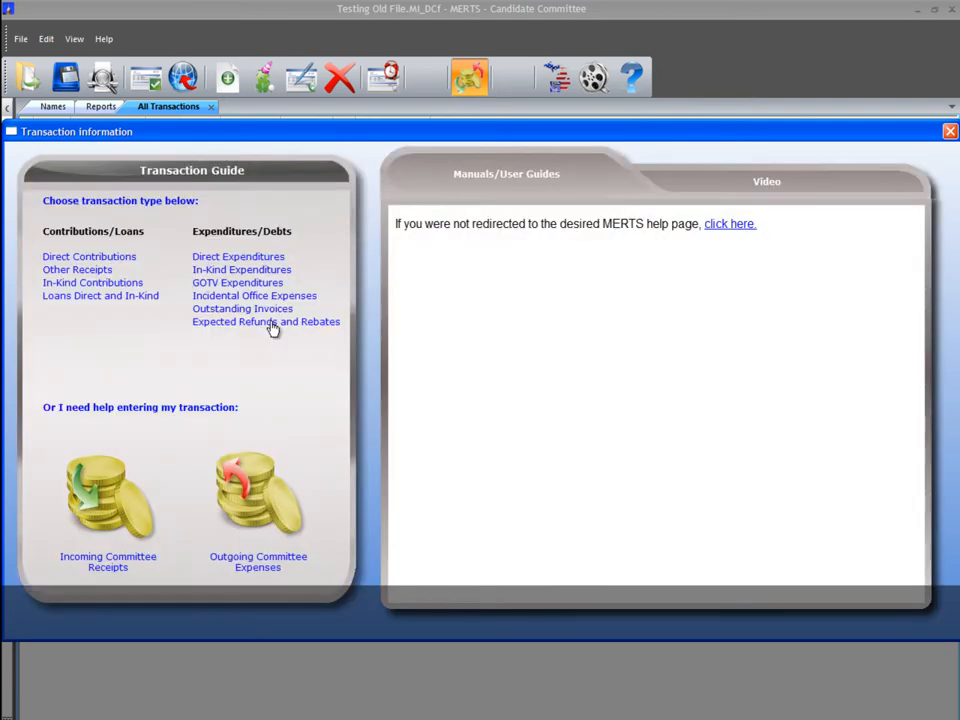
{"action": "left_click", "coordinate": [302, 325]}
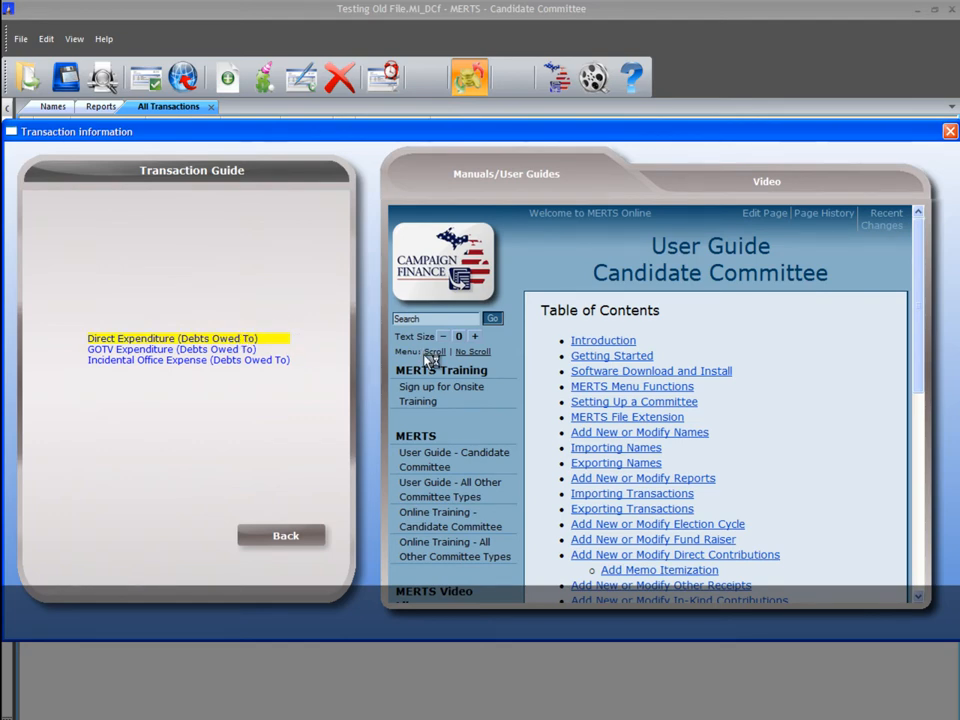
{"action": "left_click", "coordinate": [243, 341]}
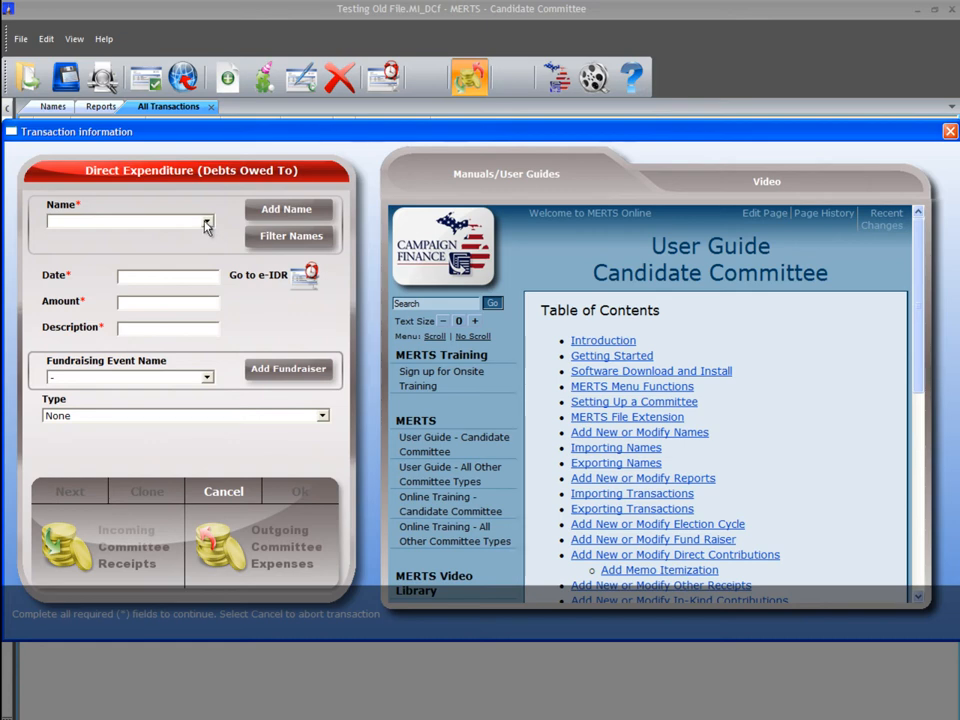
Choose ABC PRINTING as the transaction's name and review its name information without changing it
{"action": "left_click", "coordinate": [207, 222]}
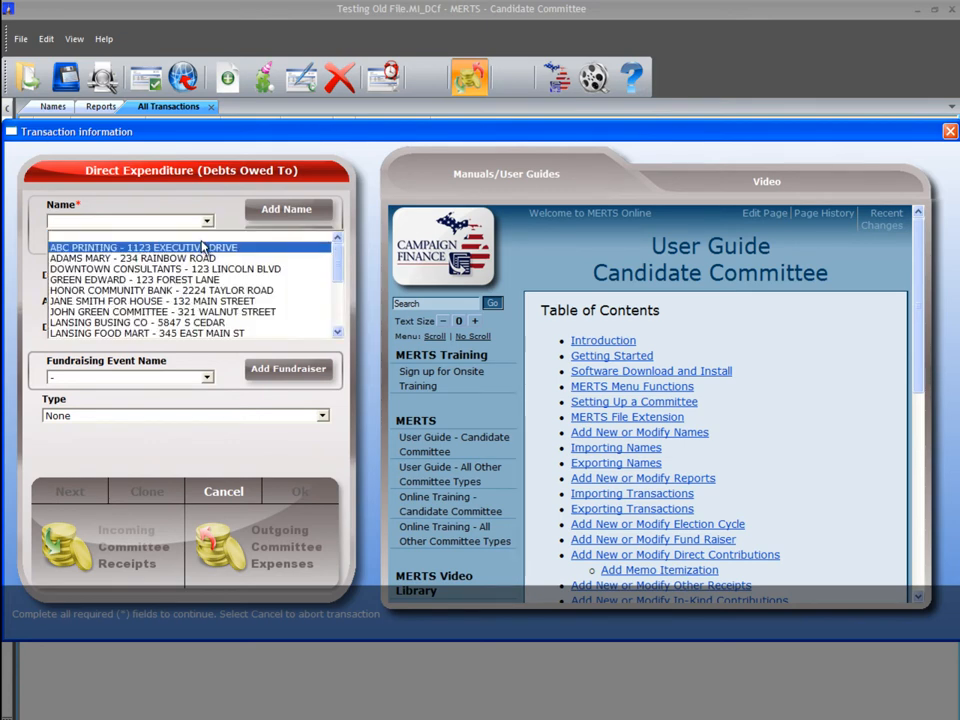
{"action": "left_click", "coordinate": [207, 248]}
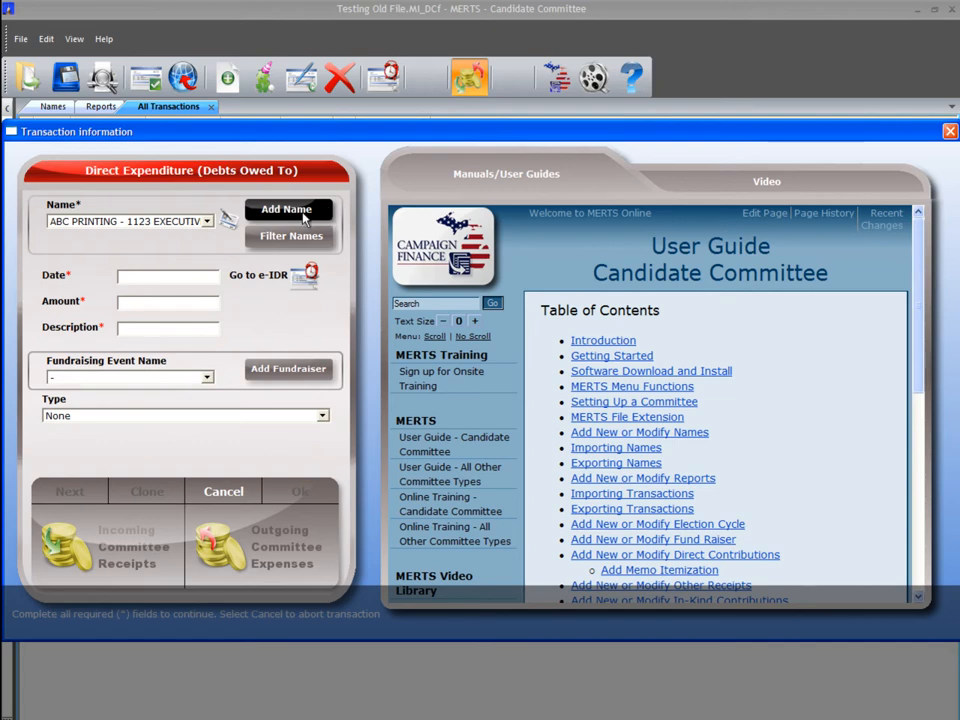
{"action": "left_click", "coordinate": [226, 224]}
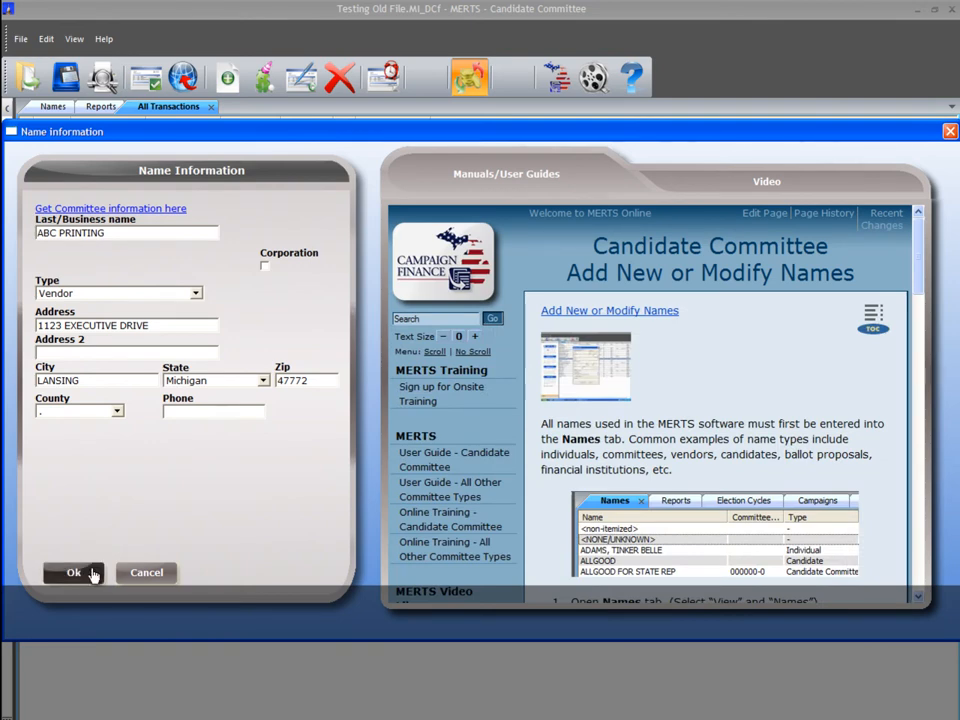
{"action": "left_click", "coordinate": [73, 573]}
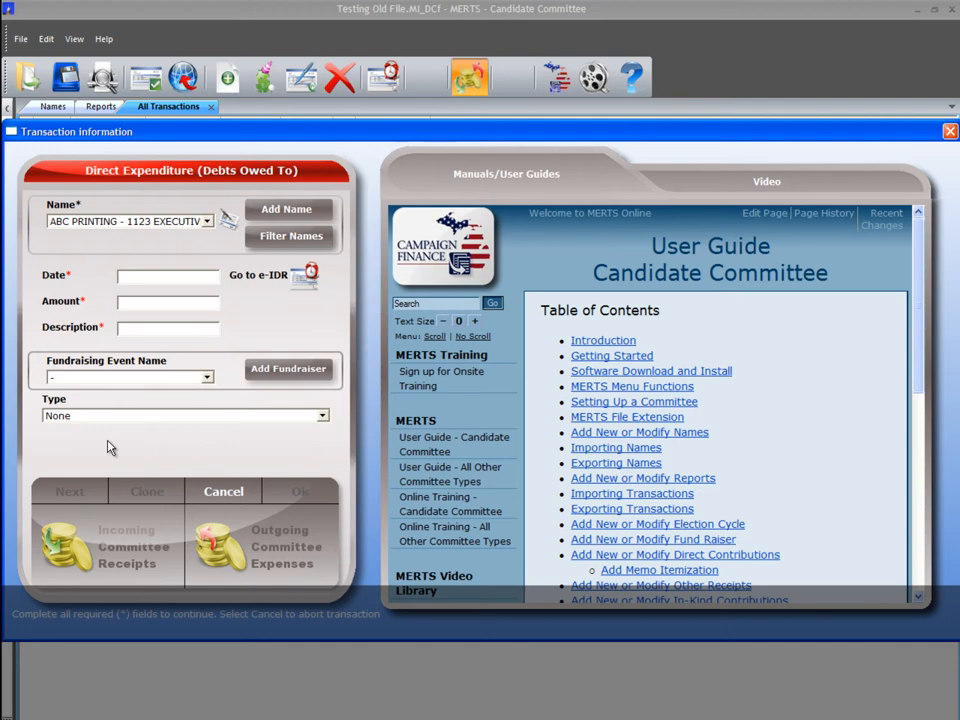
Set the transaction's date to 01/12/2015, amount to $100.00 and description to "Deposit for print job"
{"action": "left_click", "coordinate": [127, 276]}
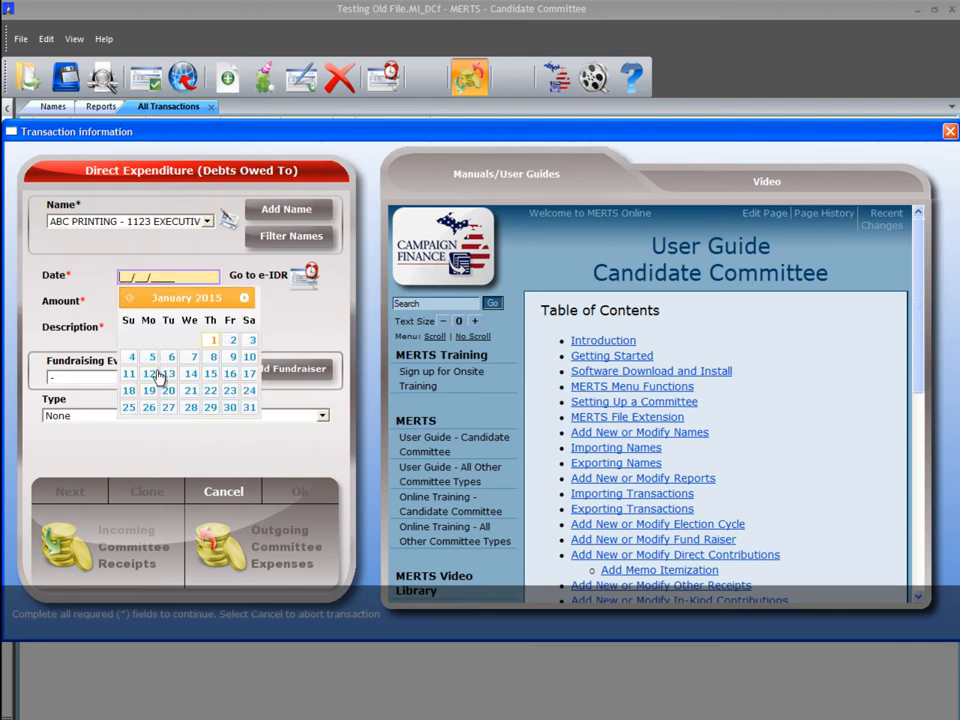
{"action": "left_click", "coordinate": [155, 375]}
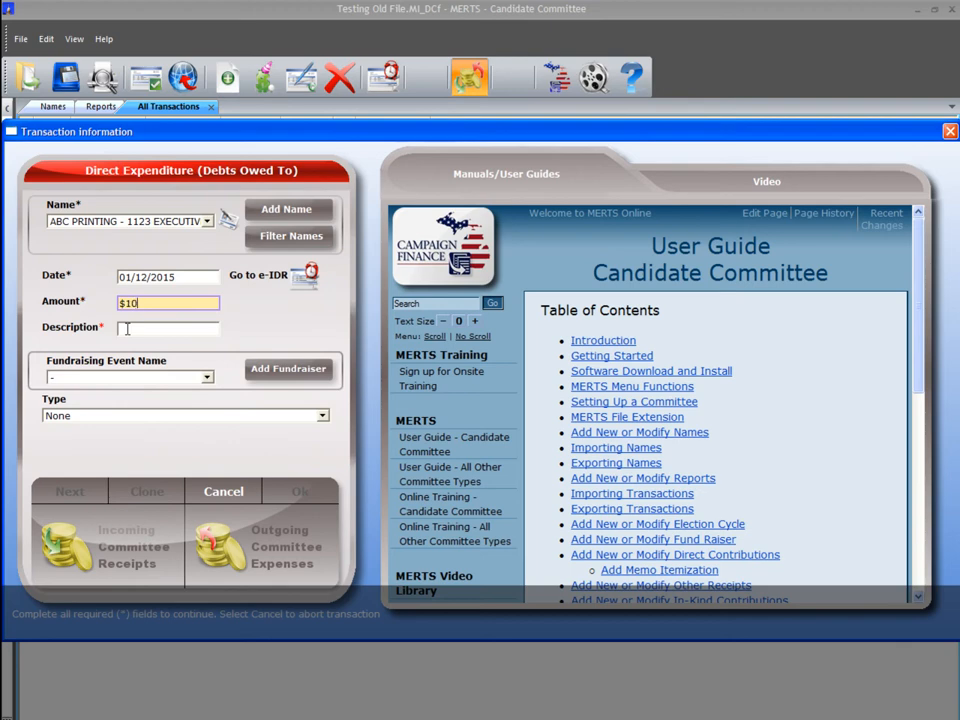
{"action": "left_click", "coordinate": [127, 329]}
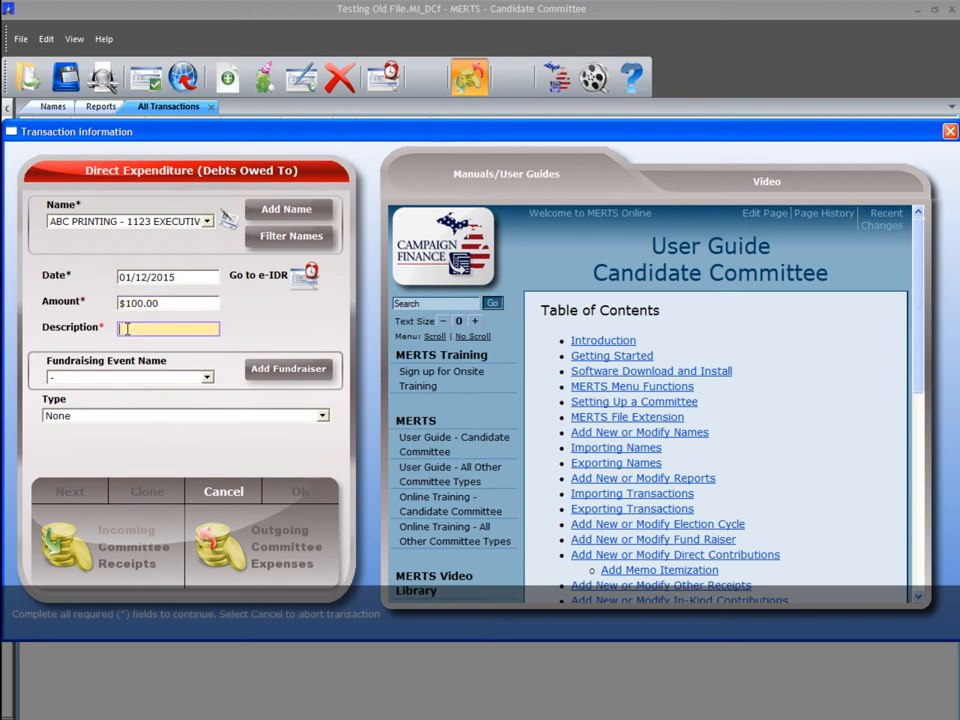
{"action": "type", "text": "Depos"}
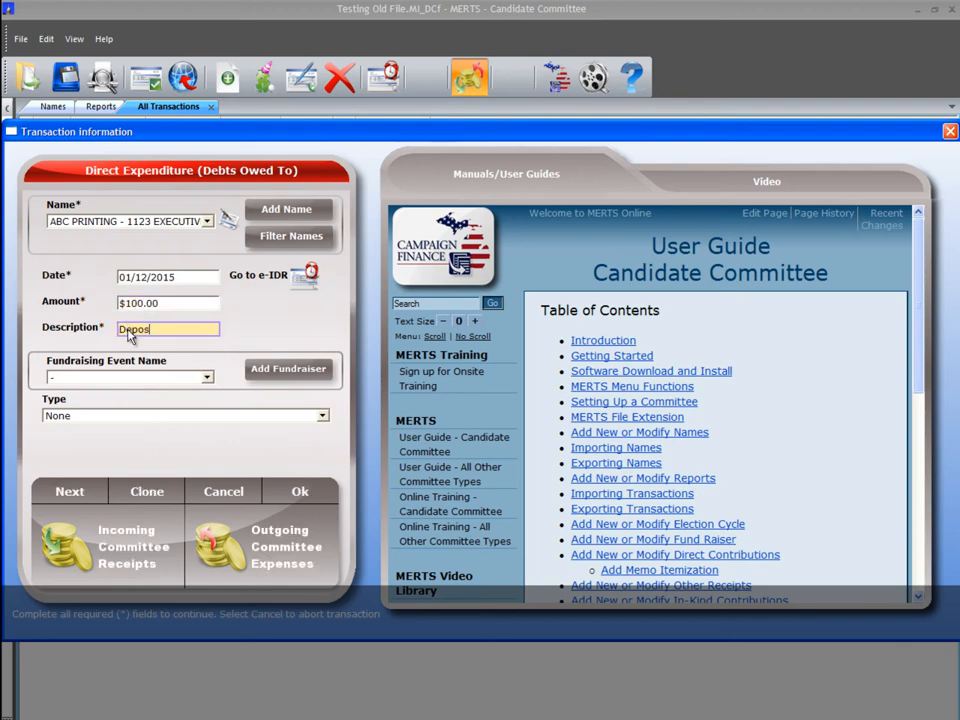
{"action": "type", "text": "it for print job"}
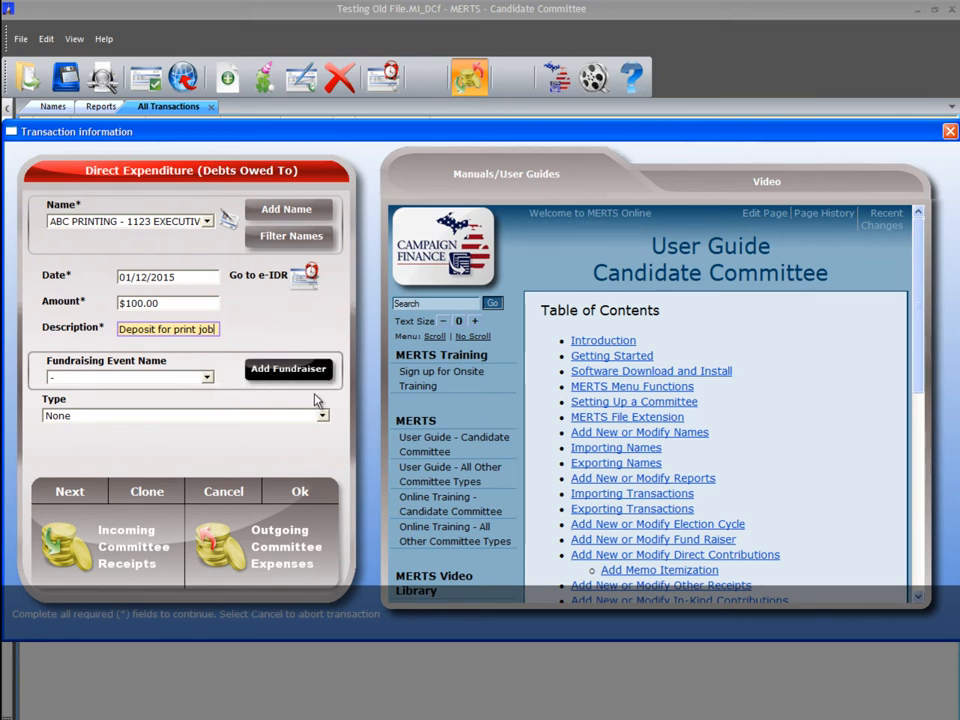
{"action": "key", "text": "Tab"}
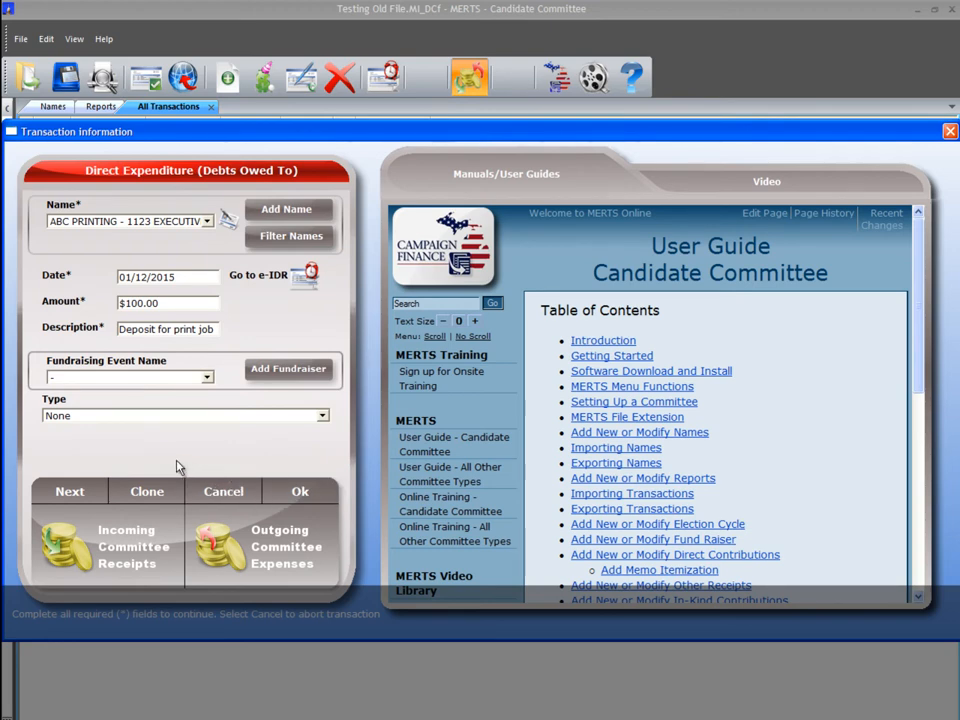
Look over the incoming receipt and outgoing expense transaction types, and save the ABC PRINTING transaction
{"action": "left_click", "coordinate": [128, 541]}
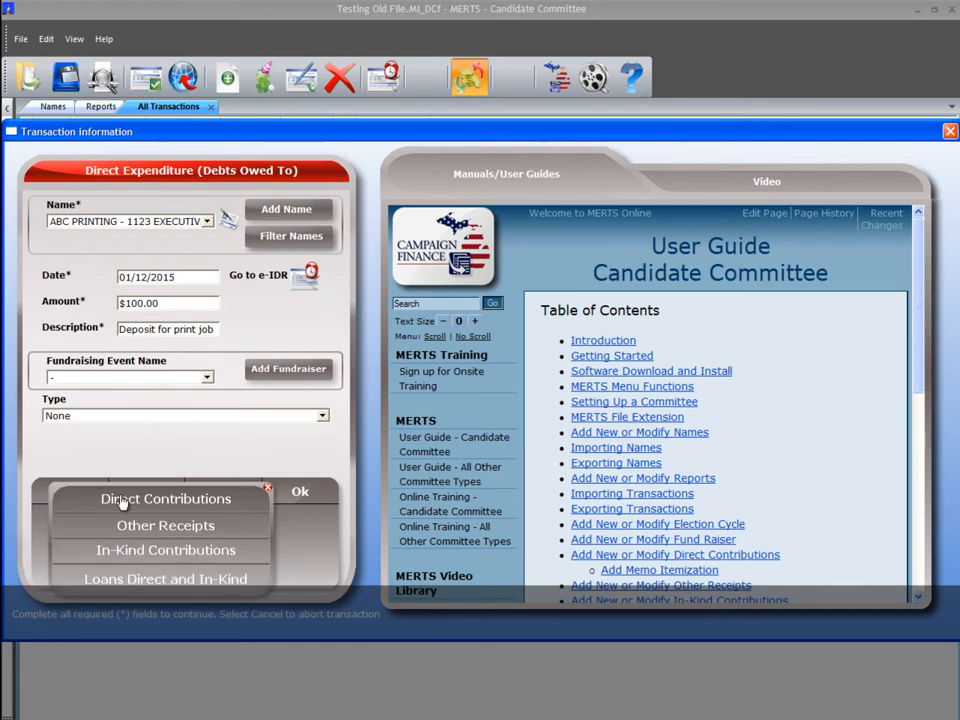
{"action": "left_click", "coordinate": [268, 490]}
{"action": "left_click", "coordinate": [210, 555]}
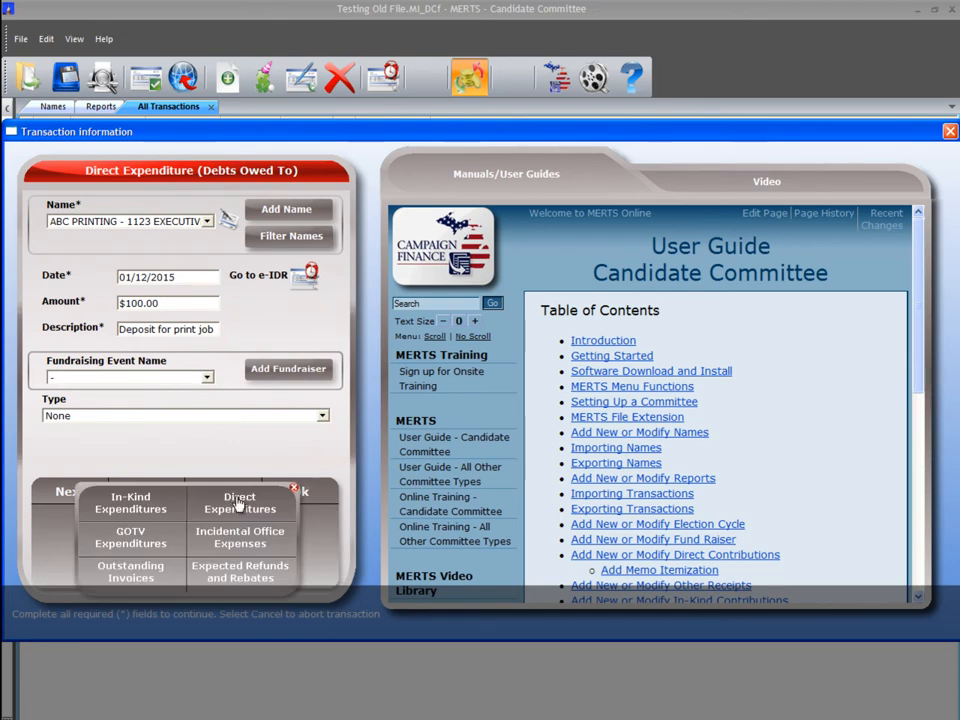
{"action": "left_click", "coordinate": [295, 490]}
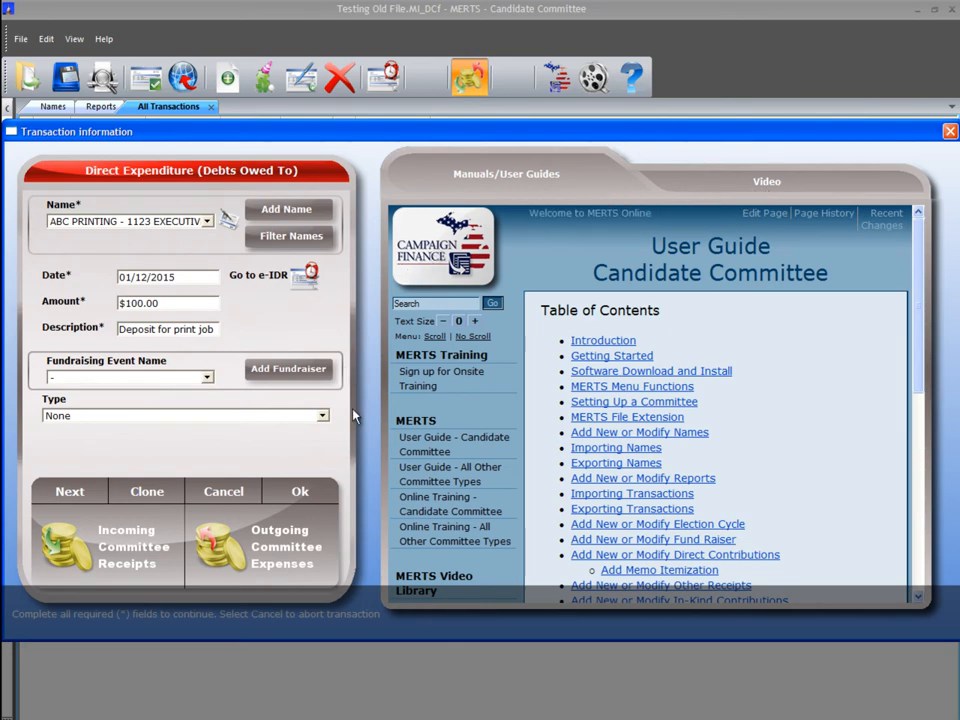
{"action": "left_click", "coordinate": [297, 492]}
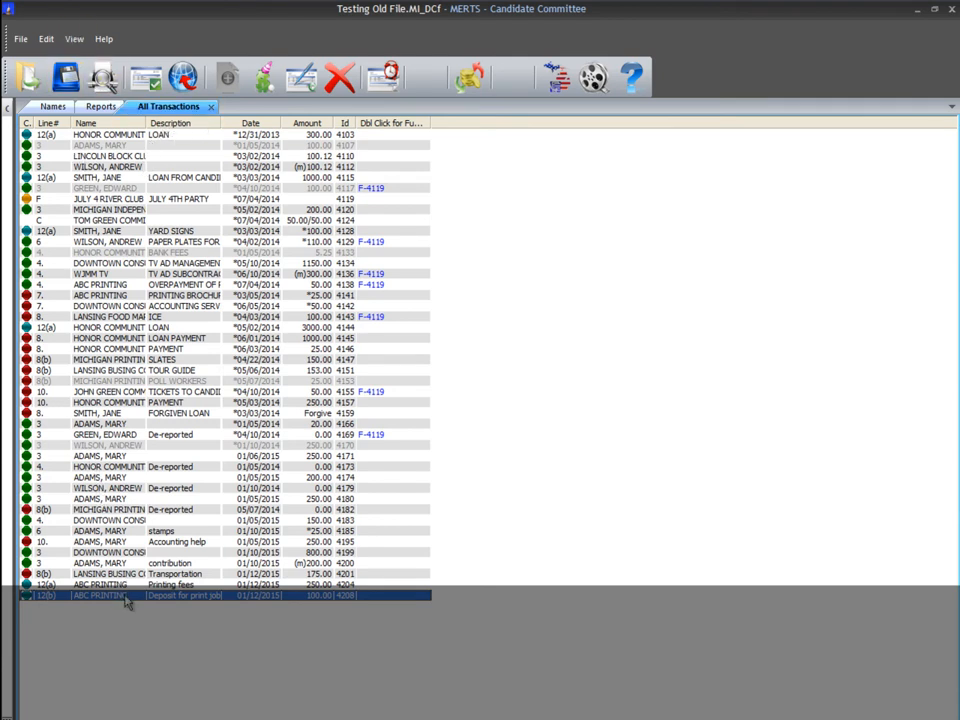
Modify the "Deposit for print job" transaction to an amount of $150.00 and confirm the change
{"action": "right_click", "coordinate": [183, 598]}
{"action": "left_click", "coordinate": [210, 616]}
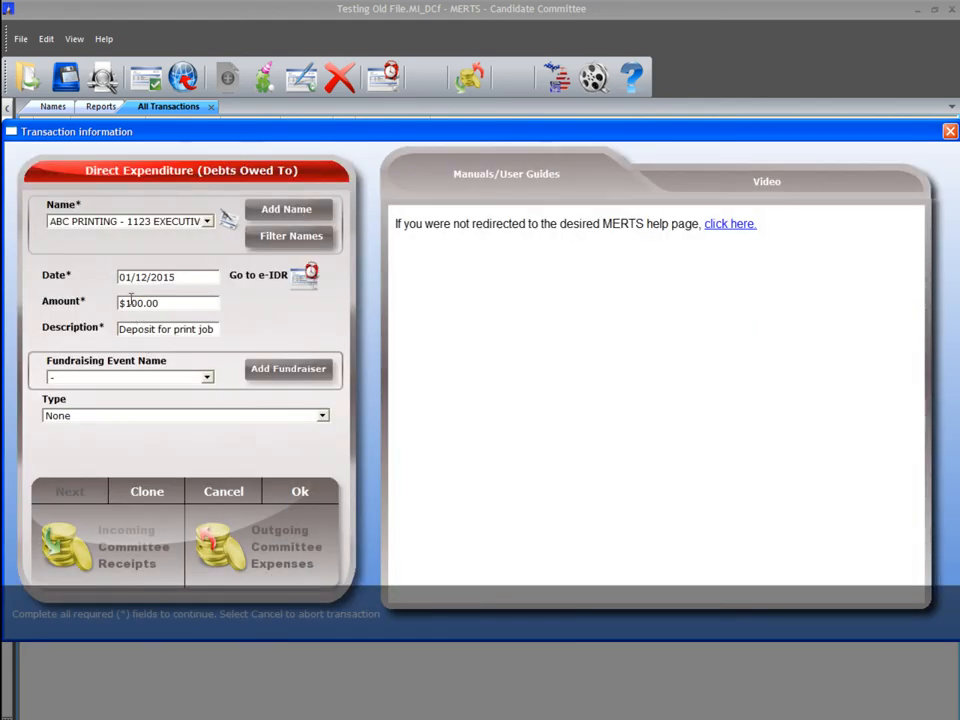
{"action": "left_click", "coordinate": [133, 302]}
{"action": "key", "text": "Delete"}
{"action": "type", "text": "5"}
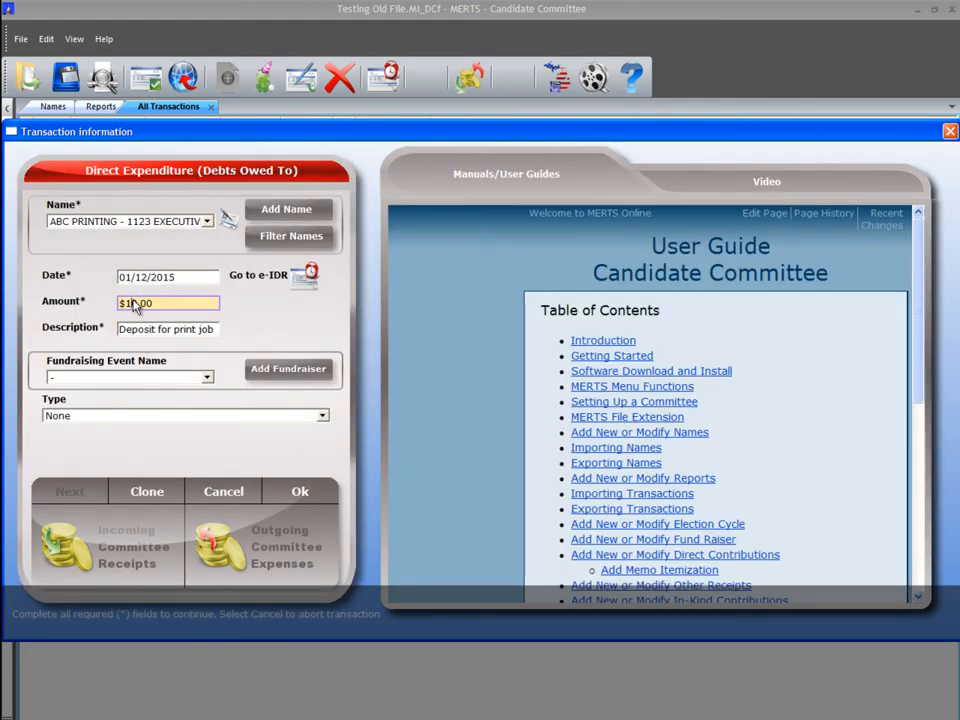
{"action": "left_click", "coordinate": [300, 491]}
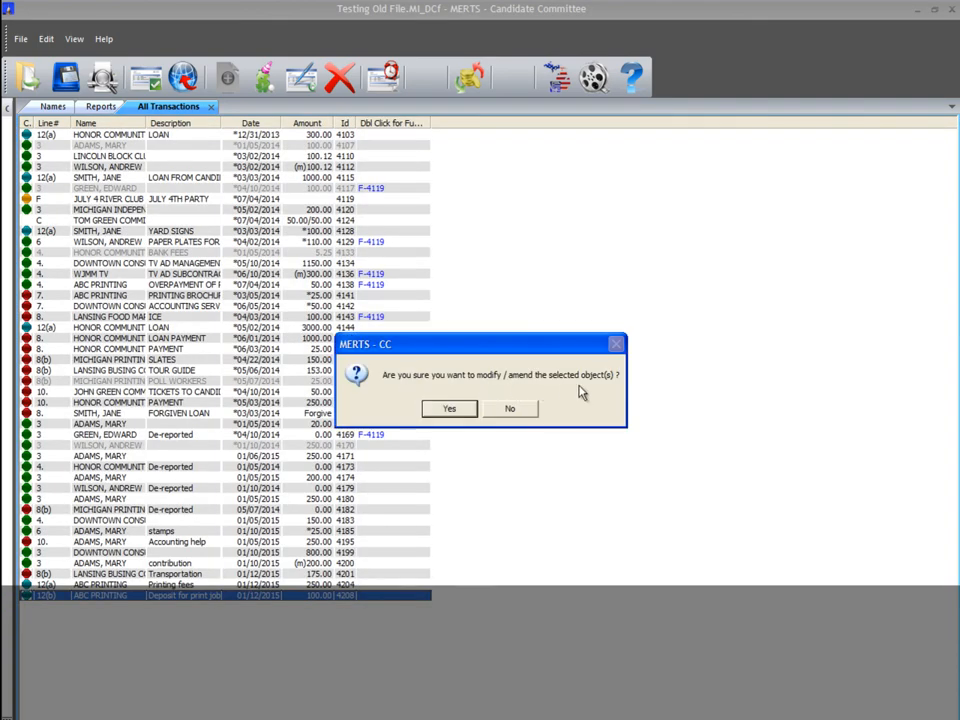
{"action": "left_click", "coordinate": [463, 417]}
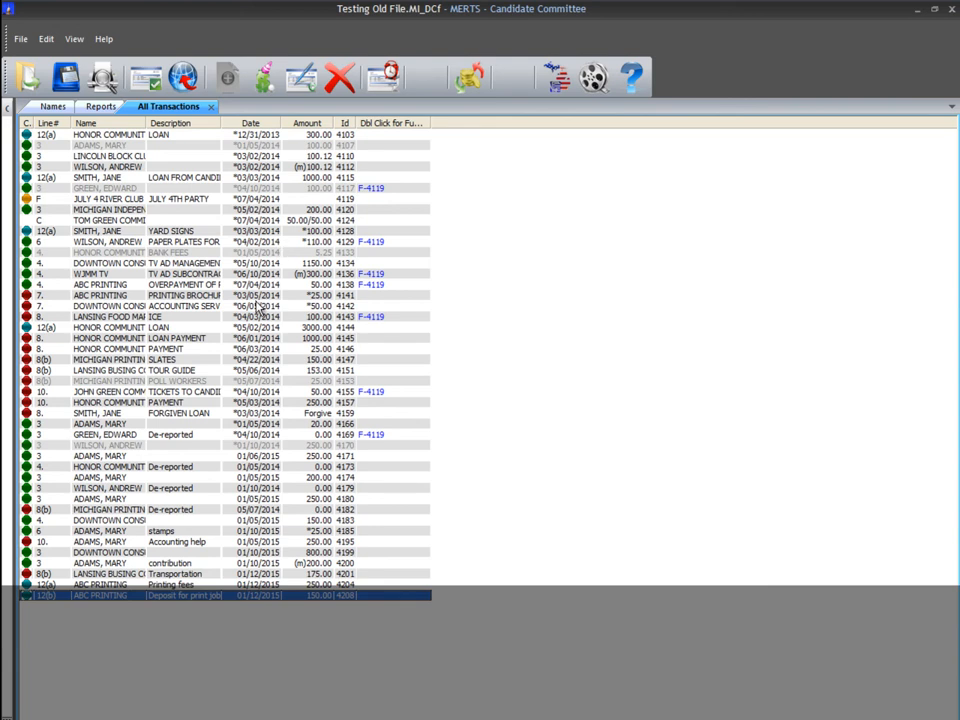
Examine which actions are available for the forgiven loan, the print job deposit and the 01/05/2014 entry of 20.00
{"action": "left_click", "coordinate": [256, 414]}
{"action": "right_click", "coordinate": [260, 416]}
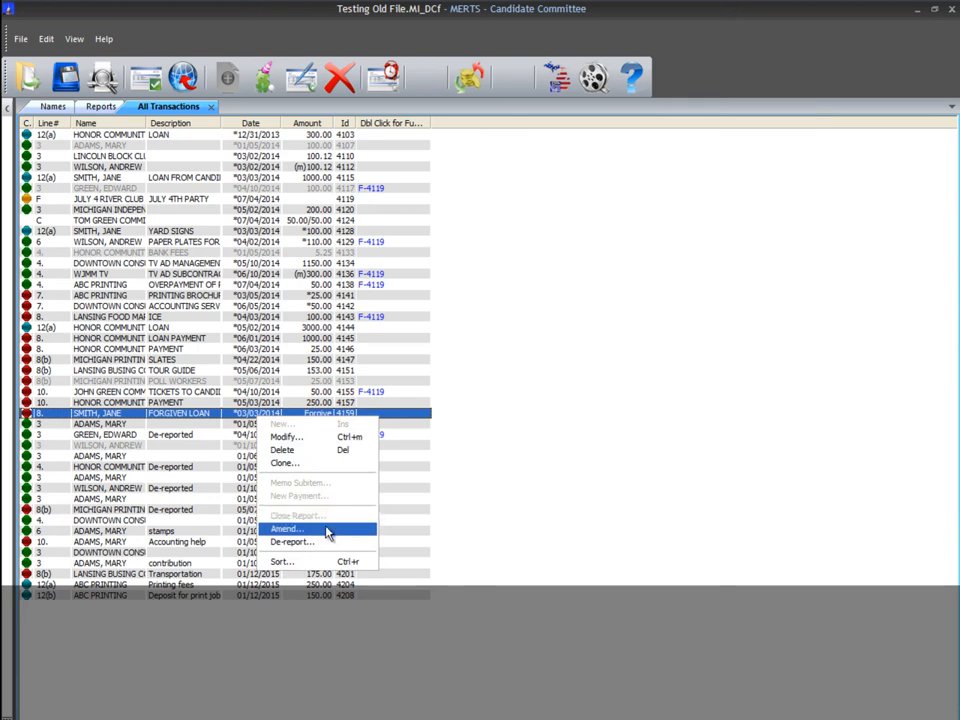
{"action": "left_click", "coordinate": [561, 553]}
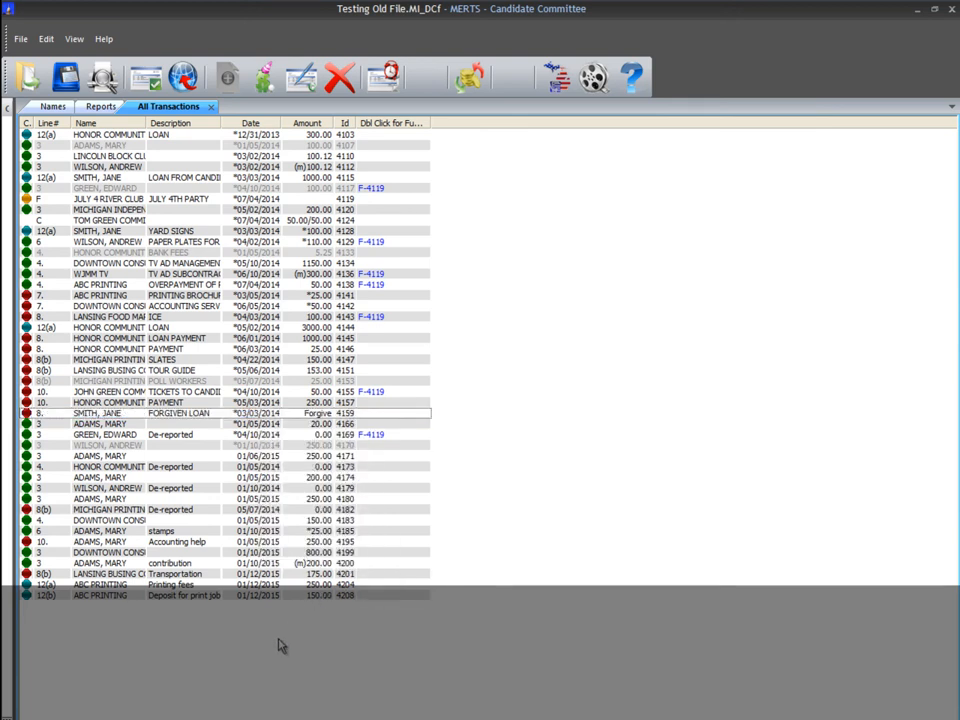
{"action": "left_click", "coordinate": [287, 597]}
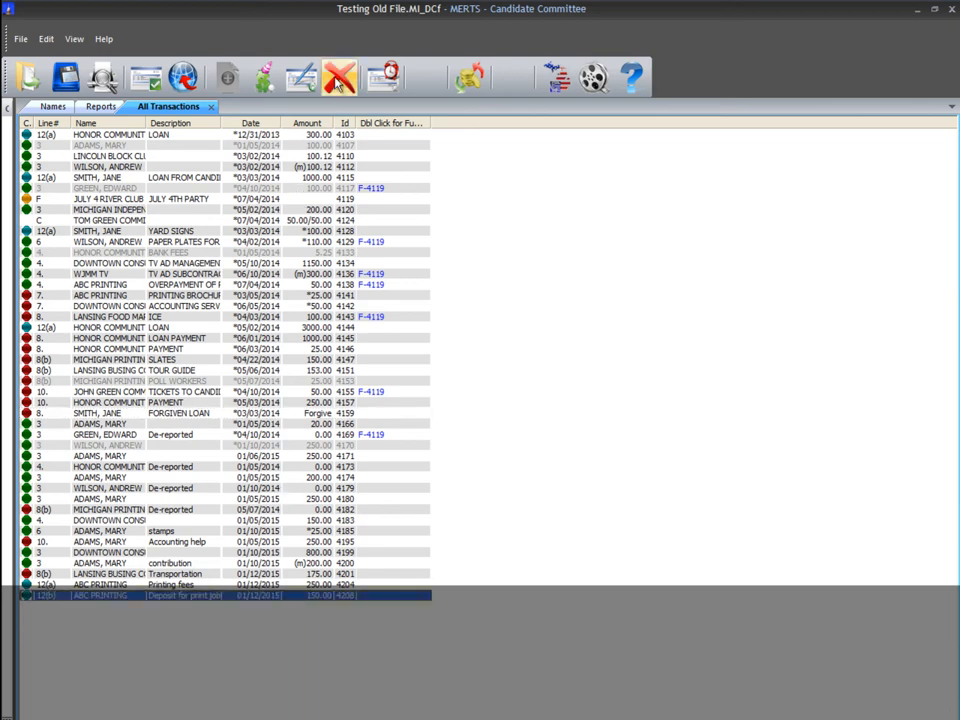
{"action": "right_click", "coordinate": [287, 598]}
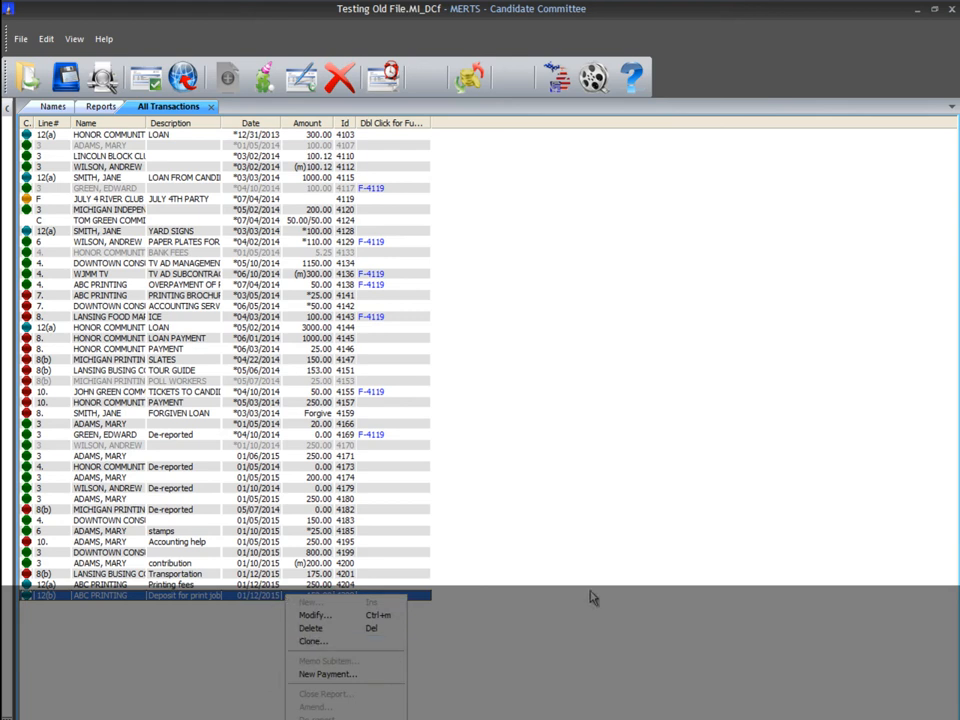
{"action": "left_click", "coordinate": [533, 622]}
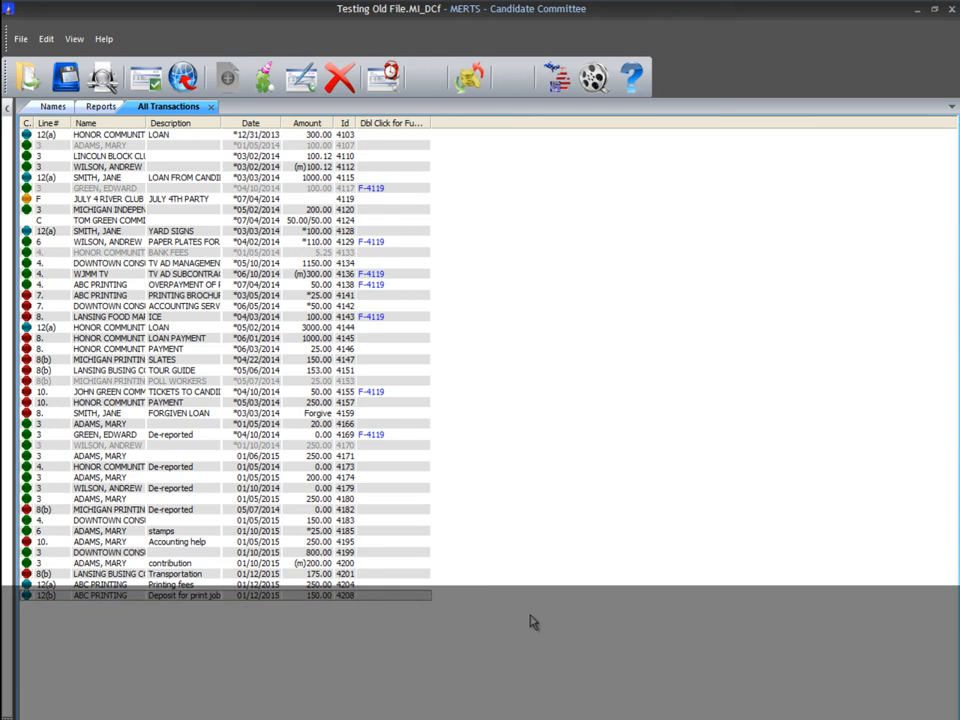
{"action": "right_click", "coordinate": [238, 425]}
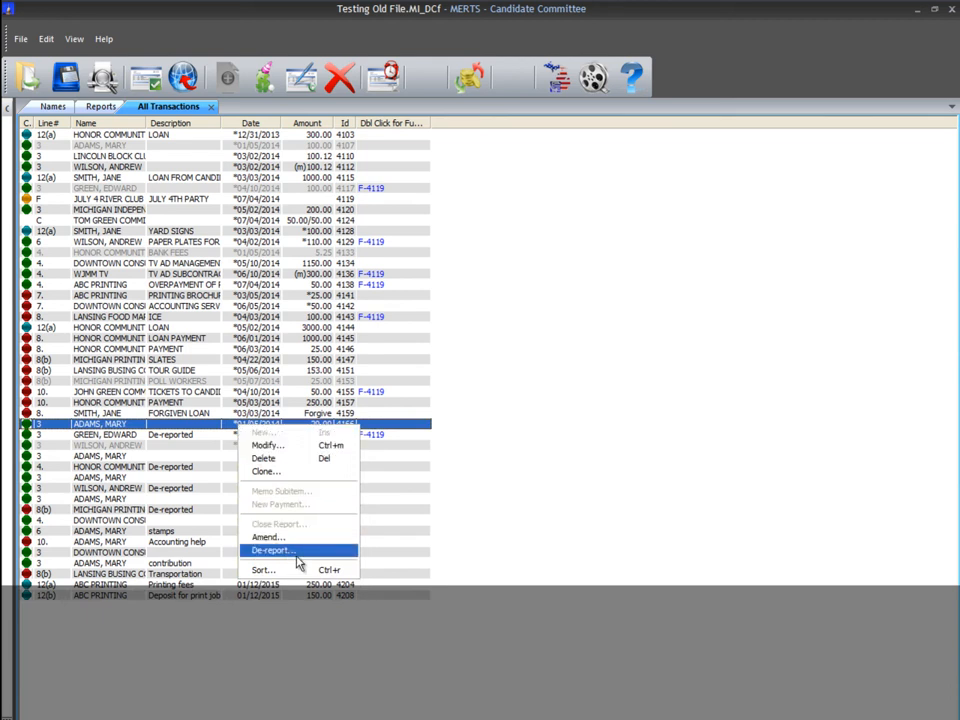
{"action": "left_click", "coordinate": [270, 648]}
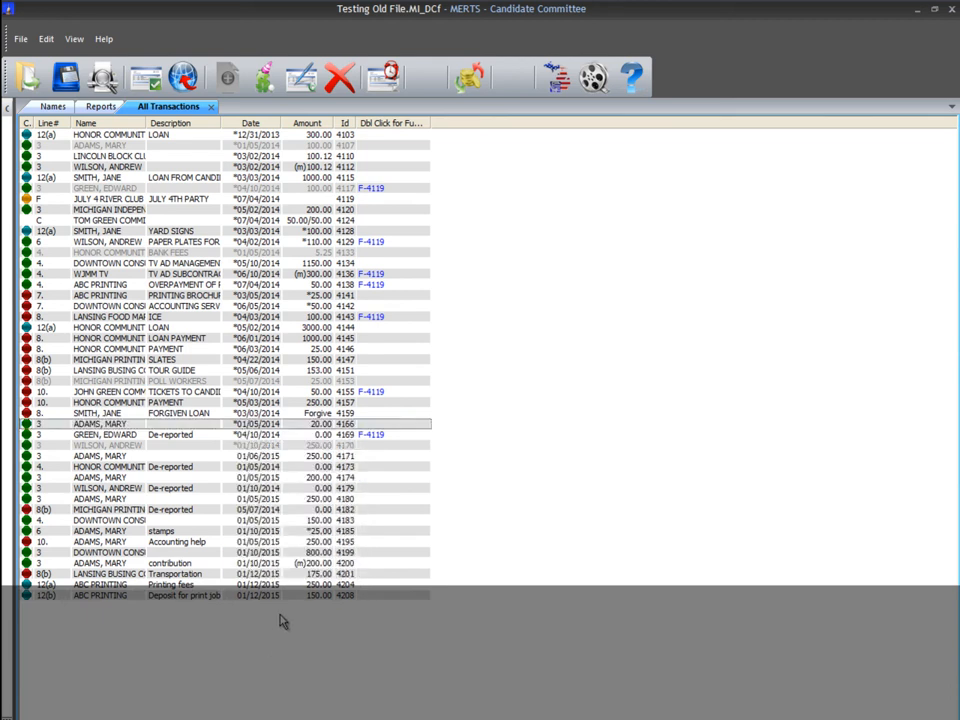